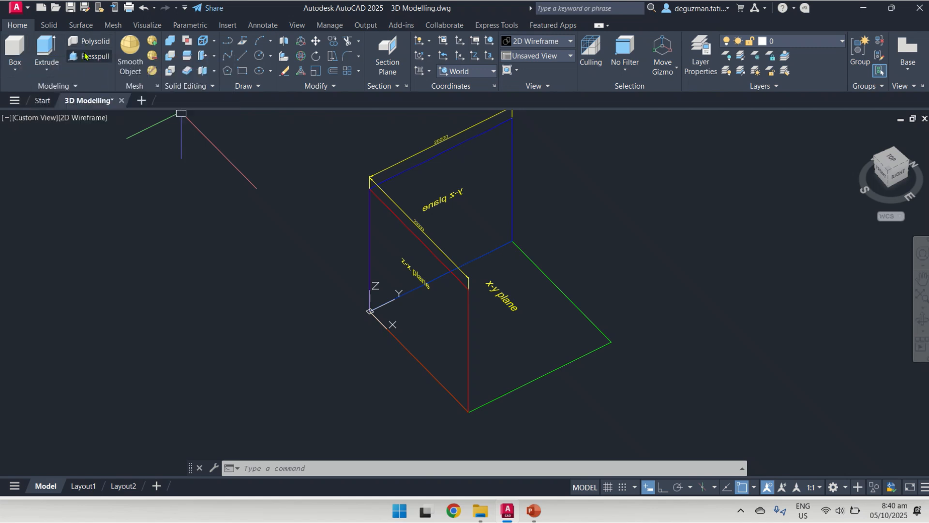
{"action": "left_click", "coordinate": [53, 27]}
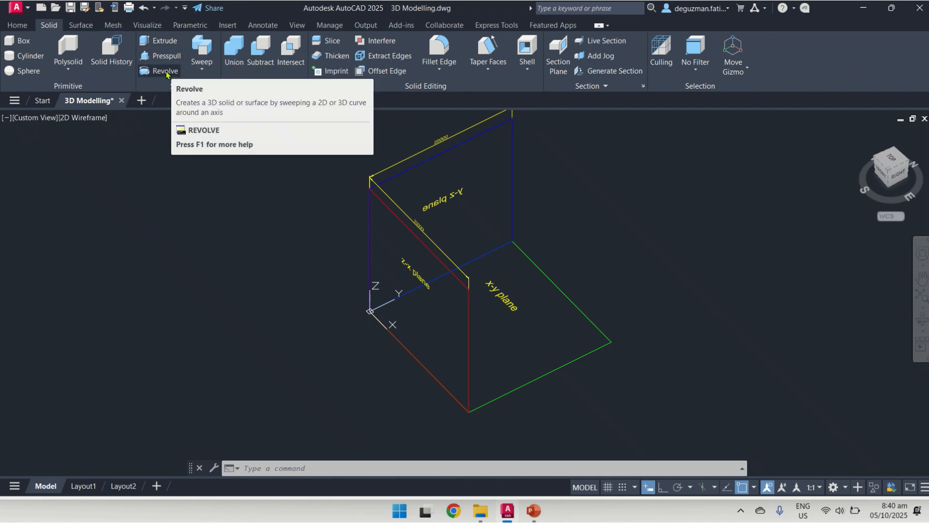
{"action": "left_click", "coordinate": [201, 69]}
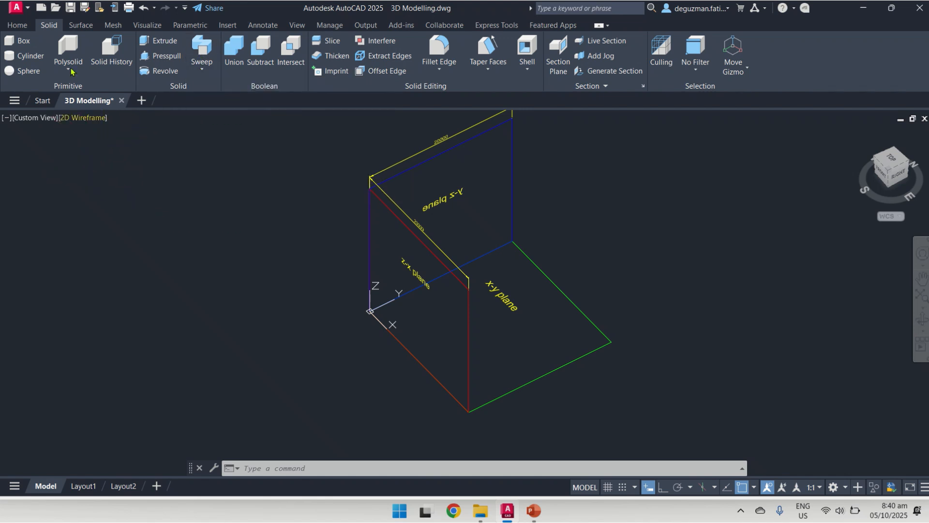
{"action": "left_click", "coordinate": [26, 28]}
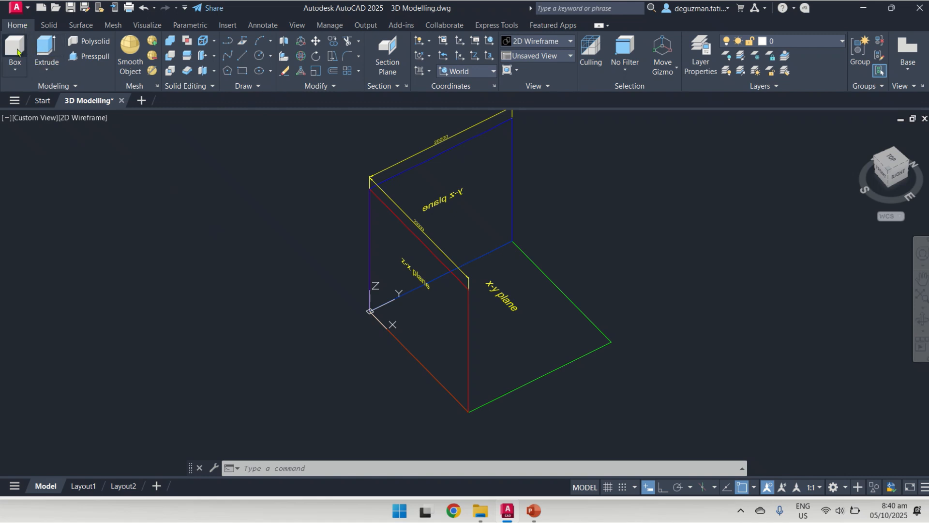
Start a Polysolid with its width set to 150 and its height set to 2800.
{"action": "left_click", "coordinate": [95, 42]}
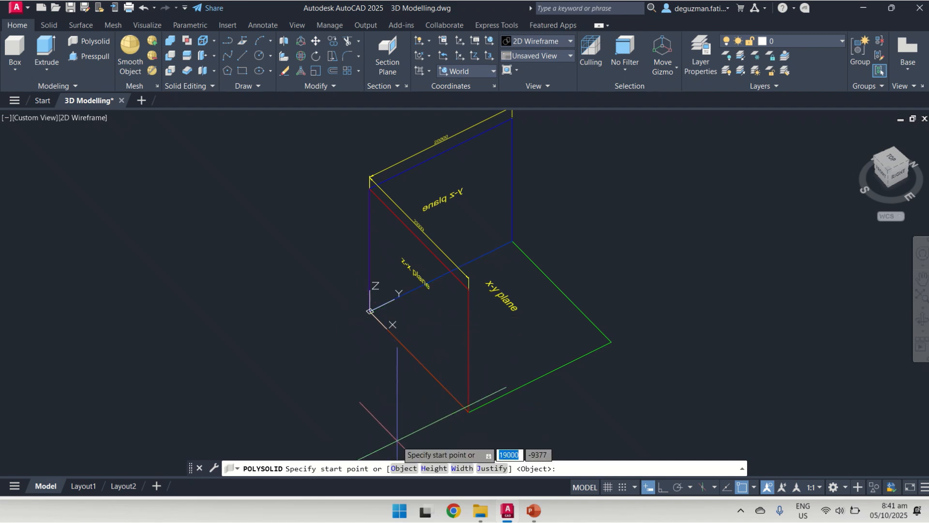
{"action": "left_click", "coordinate": [462, 469]}
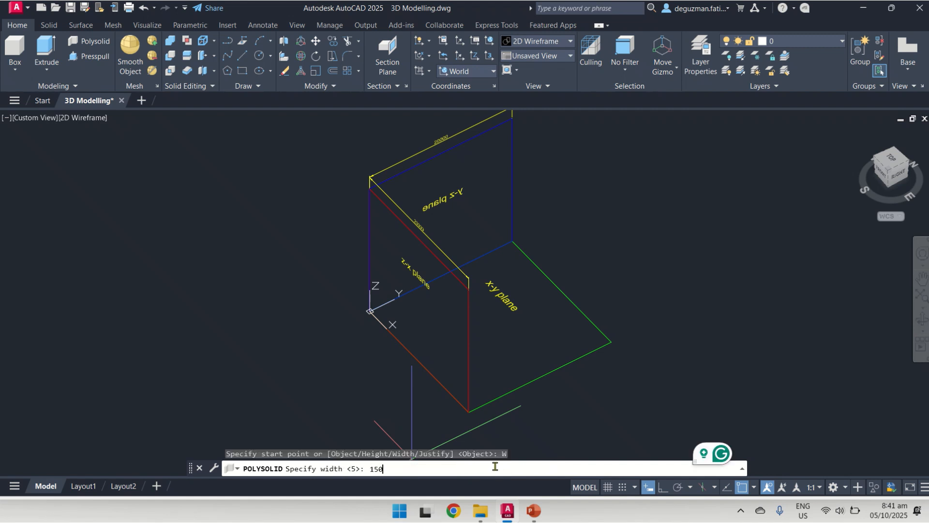
{"action": "key", "text": "Return"}
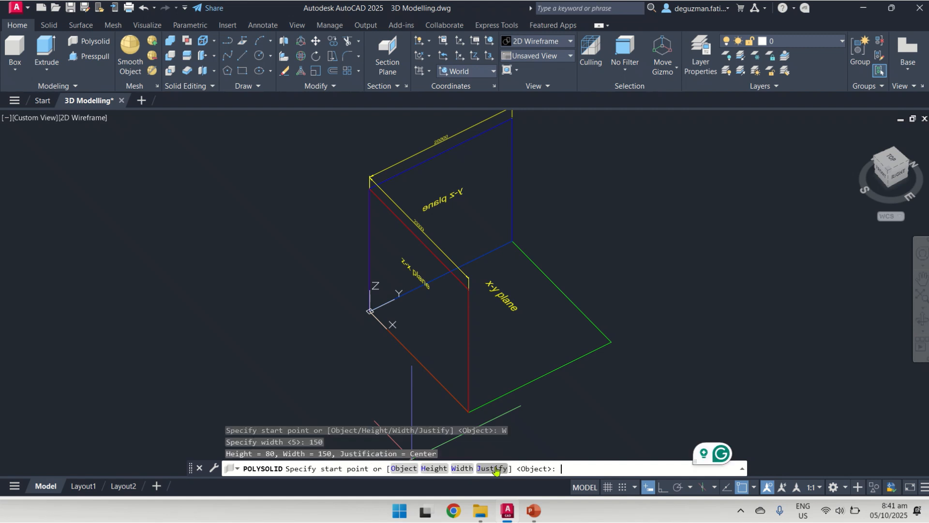
{"action": "left_click", "coordinate": [438, 470]}
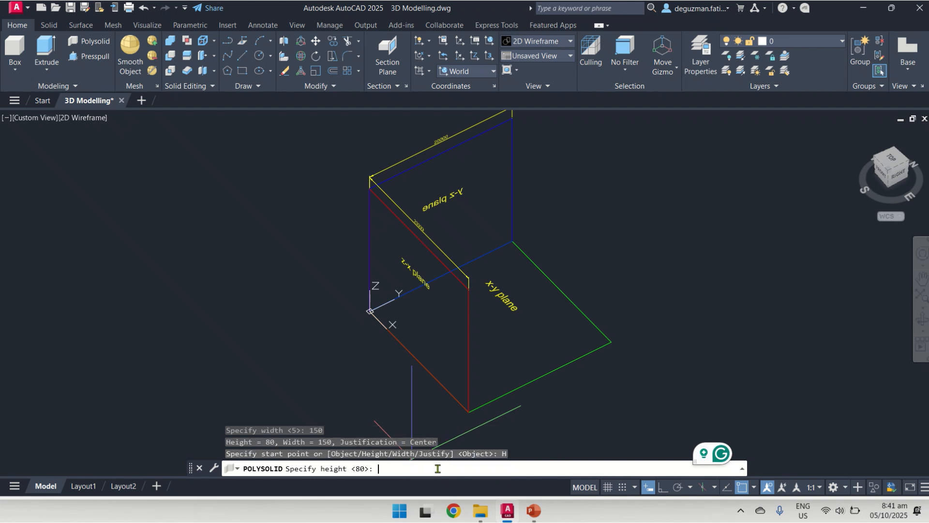
{"action": "type", "text": "28"}
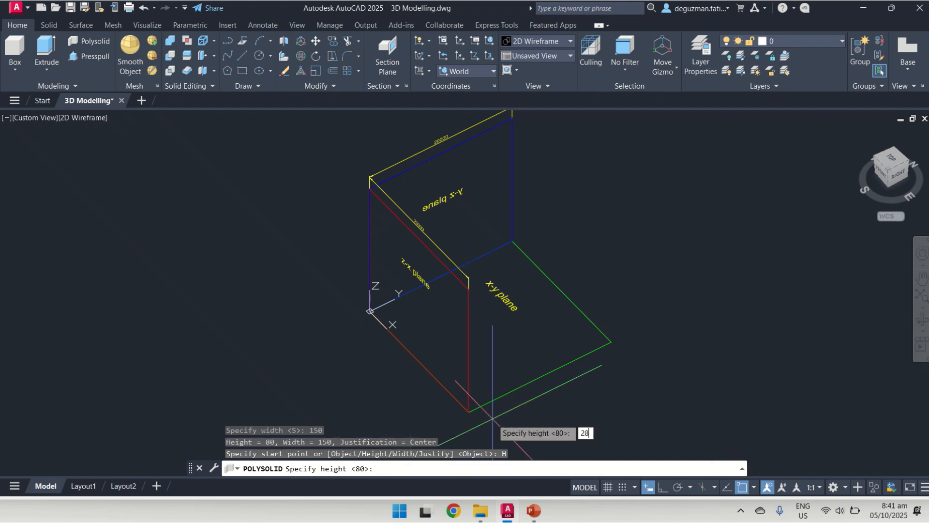
{"action": "type", "text": "00"}
{"action": "key", "text": "Return"}
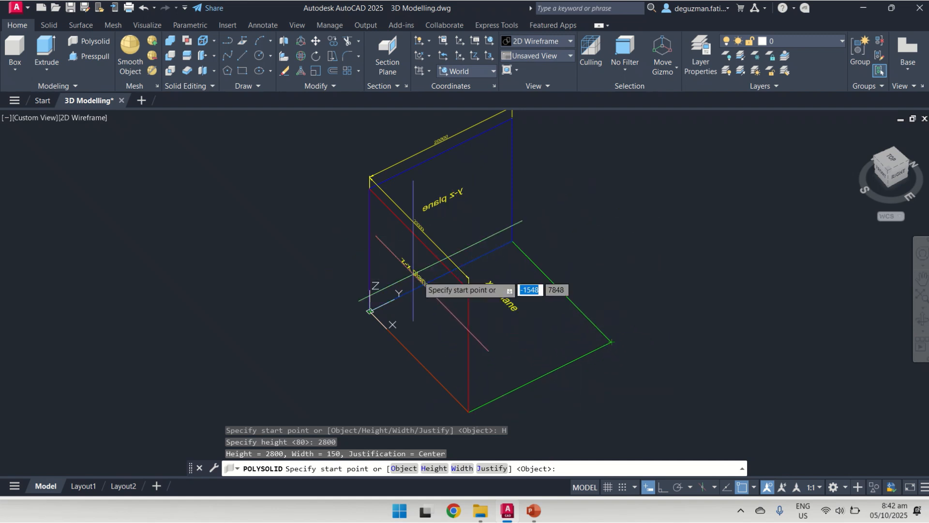
Trace the polysolid wall from the origin along the x-y plane square's four corners, close the loop, and save the drawing.
{"action": "left_click", "coordinate": [370, 311]}
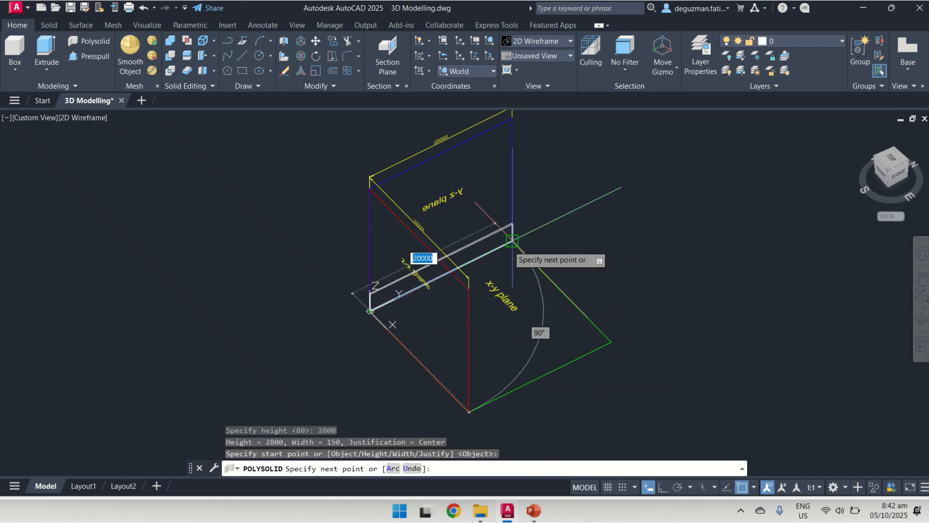
{"action": "left_click", "coordinate": [531, 260]}
{"action": "left_click", "coordinate": [611, 342]}
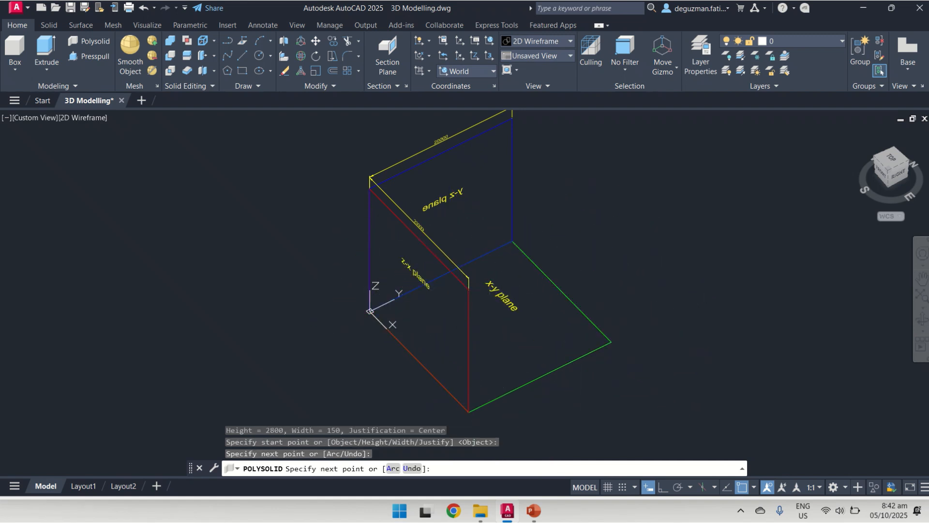
{"action": "left_click", "coordinate": [469, 412]}
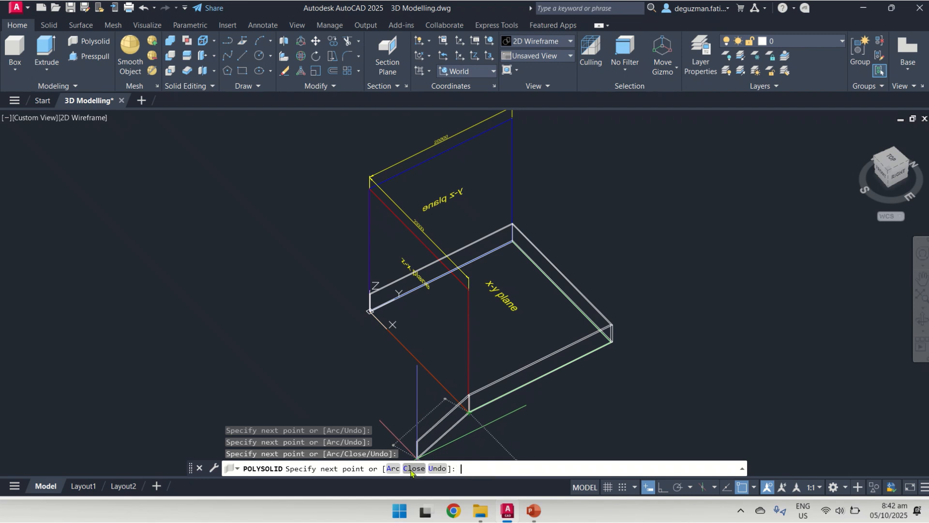
{"action": "left_click", "coordinate": [410, 469]}
{"action": "key", "text": "Escape"}
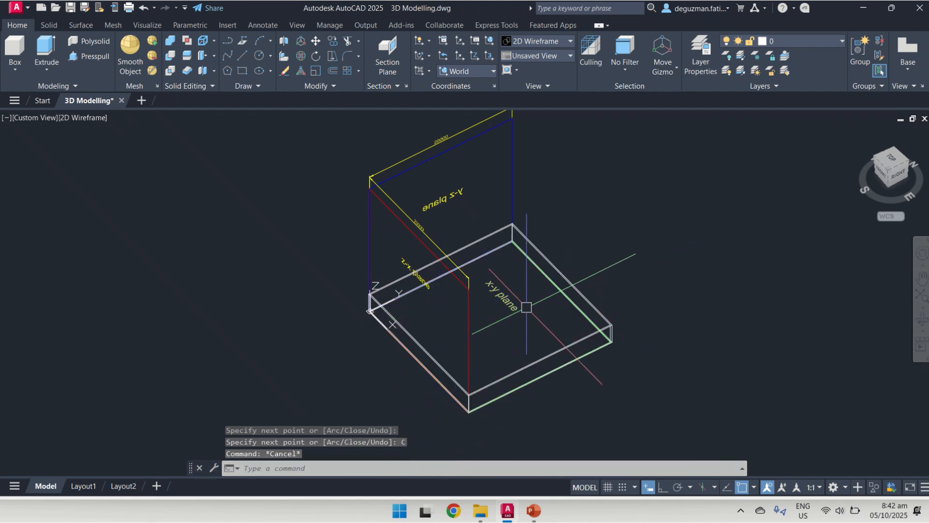
{"action": "key", "text": "ctrl+s"}
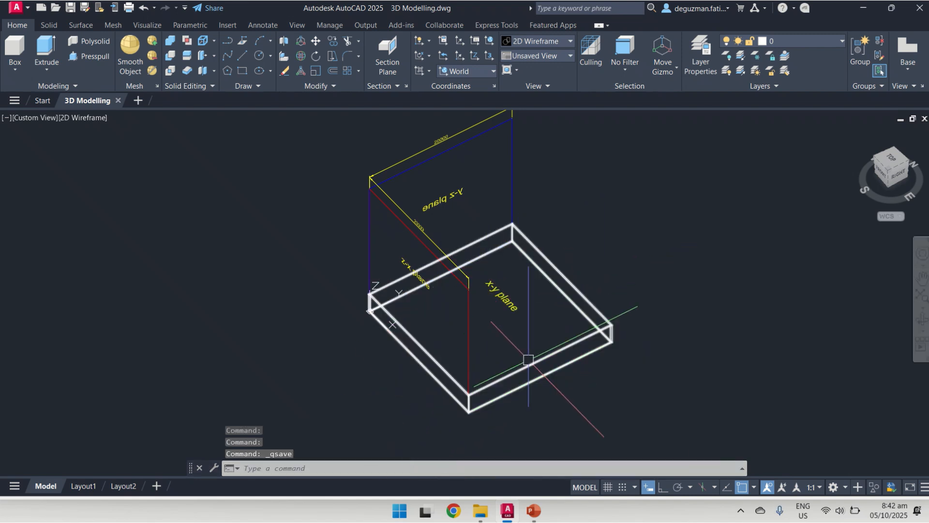
Inspect the polysolid walls from a lower angle and examine the wall thickness at an upper corner up close.
{"action": "left_click", "coordinate": [590, 307]}
{"action": "scroll", "coordinate": [571, 356], "scroll_direction": "up", "scroll_amount": 4}
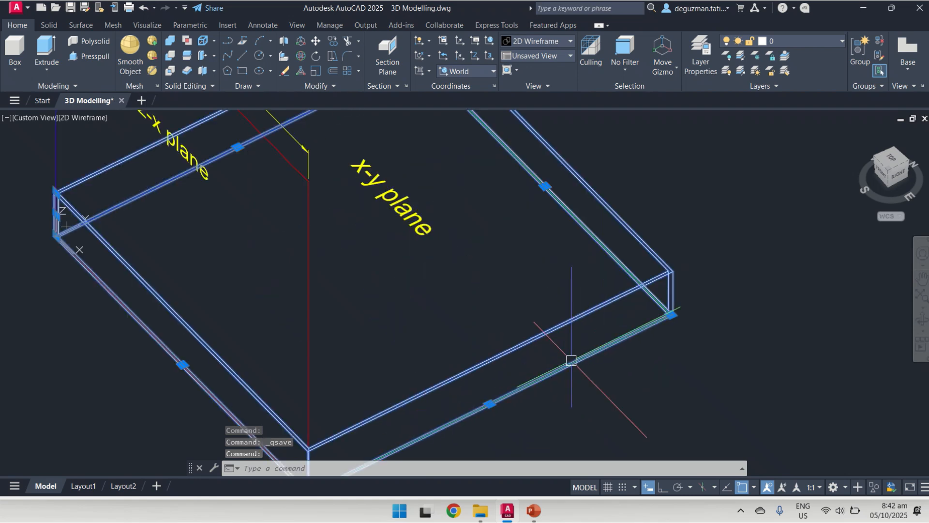
{"action": "key", "text": "Escape"}
{"action": "left_click", "coordinate": [921, 319]}
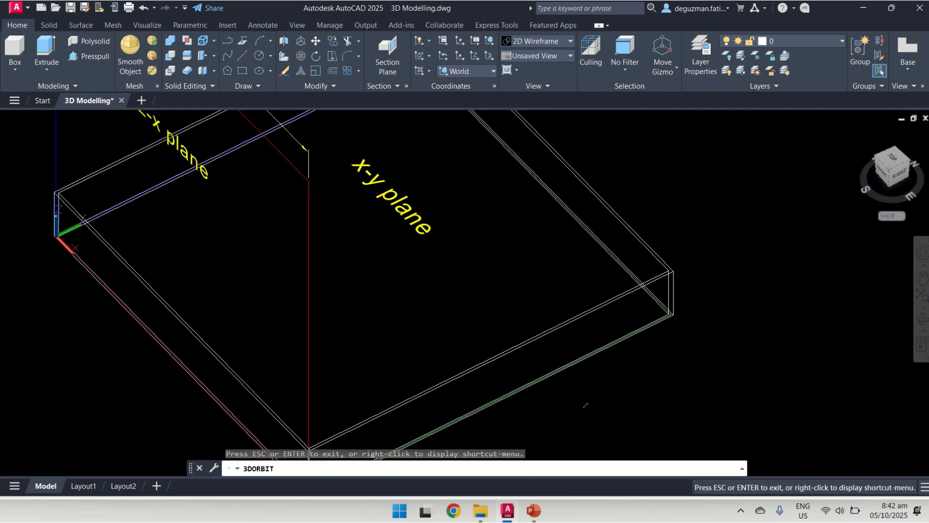
{"action": "left_click_drag", "start_coordinate": [587, 402], "coordinate": [544, 296]}
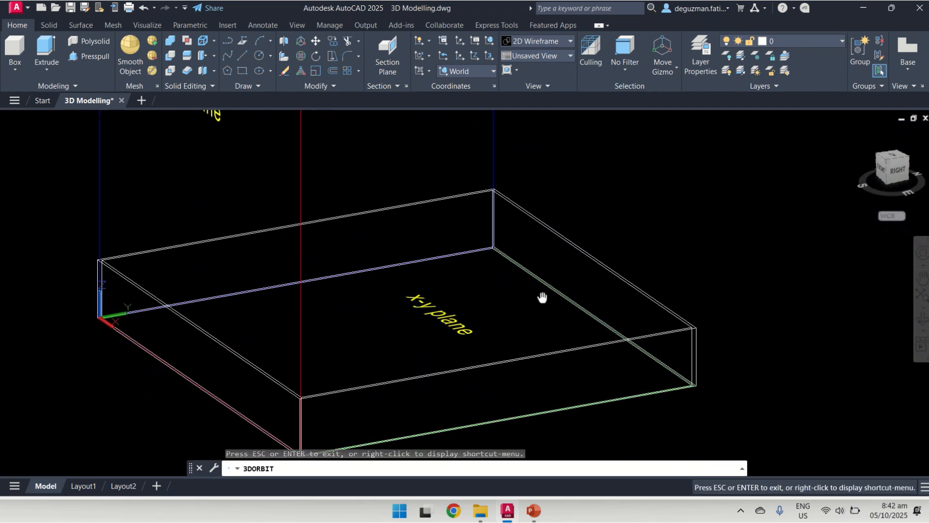
{"action": "key", "text": "Escape"}
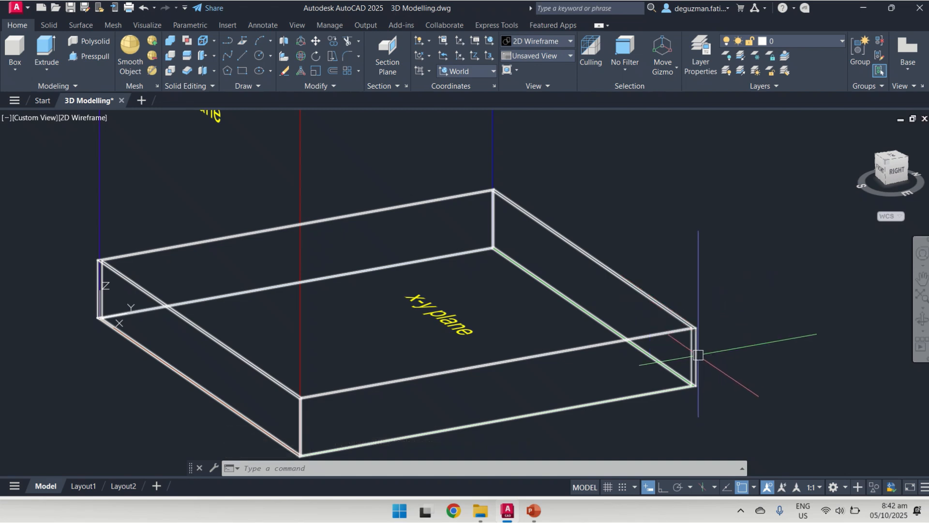
{"action": "scroll", "coordinate": [699, 352], "scroll_direction": "up", "scroll_amount": 5}
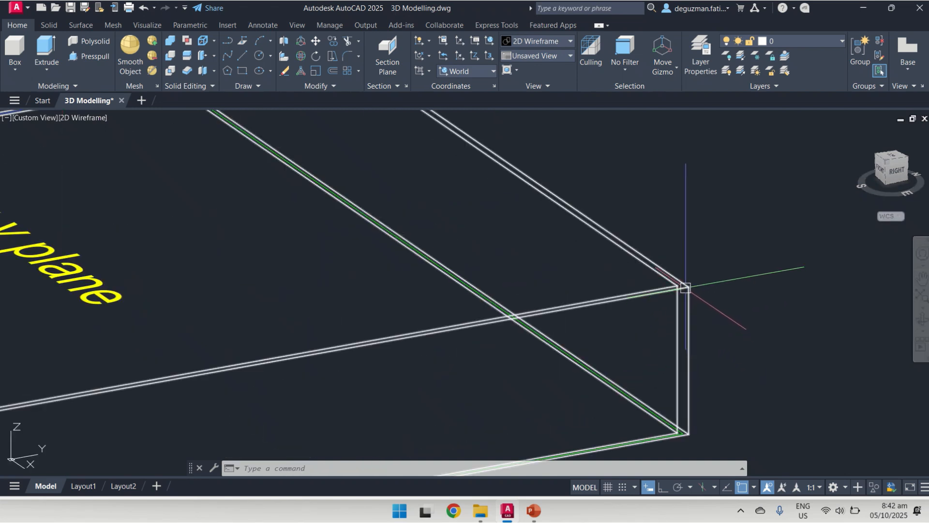
{"action": "scroll", "coordinate": [667, 294], "scroll_direction": "down", "scroll_amount": 5}
{"action": "scroll", "coordinate": [667, 295], "scroll_direction": "down", "scroll_amount": 2}
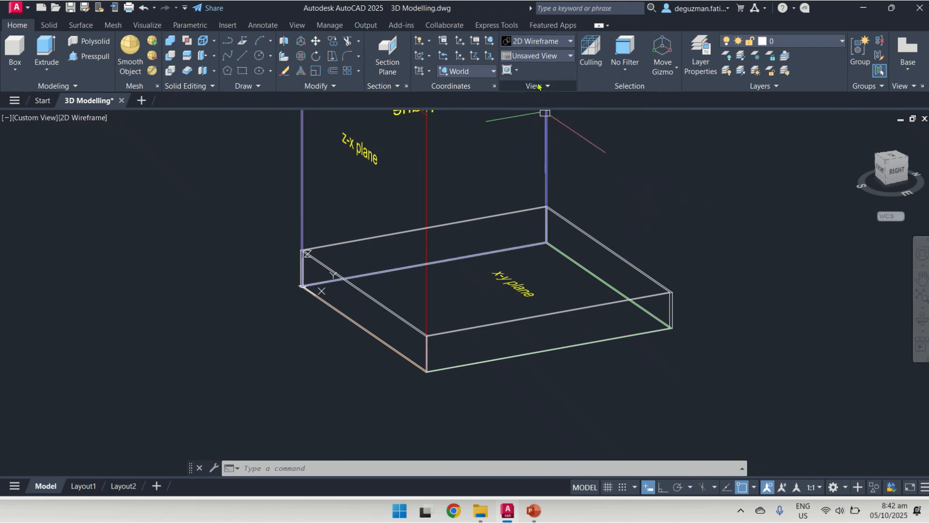
Display the walls in the Realistic visual style and view them from a slightly higher angle.
{"action": "left_click", "coordinate": [298, 25]}
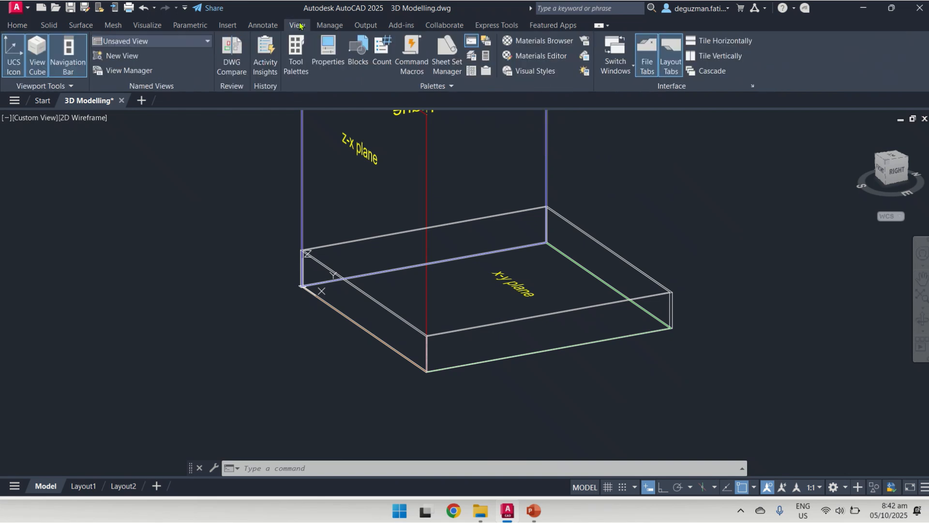
{"action": "left_click", "coordinate": [33, 27]}
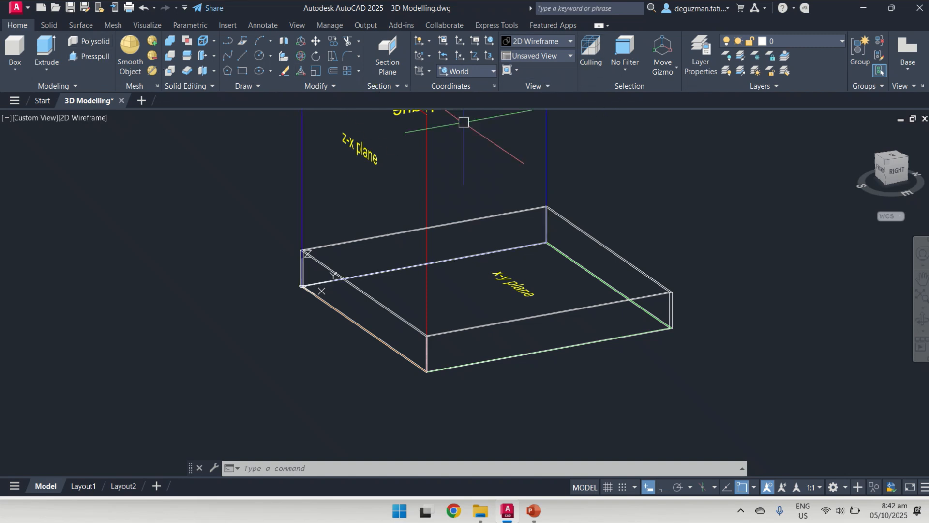
{"action": "left_click", "coordinate": [550, 43]}
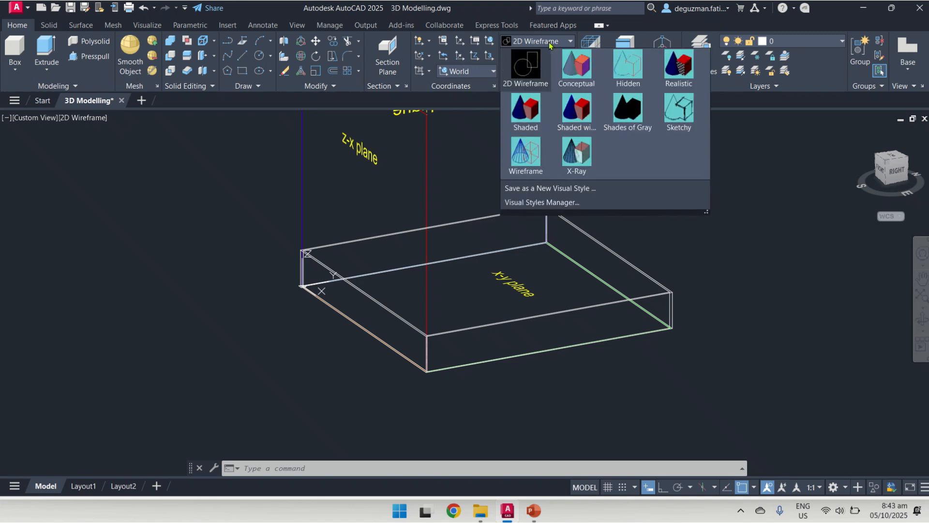
{"action": "left_click", "coordinate": [668, 74]}
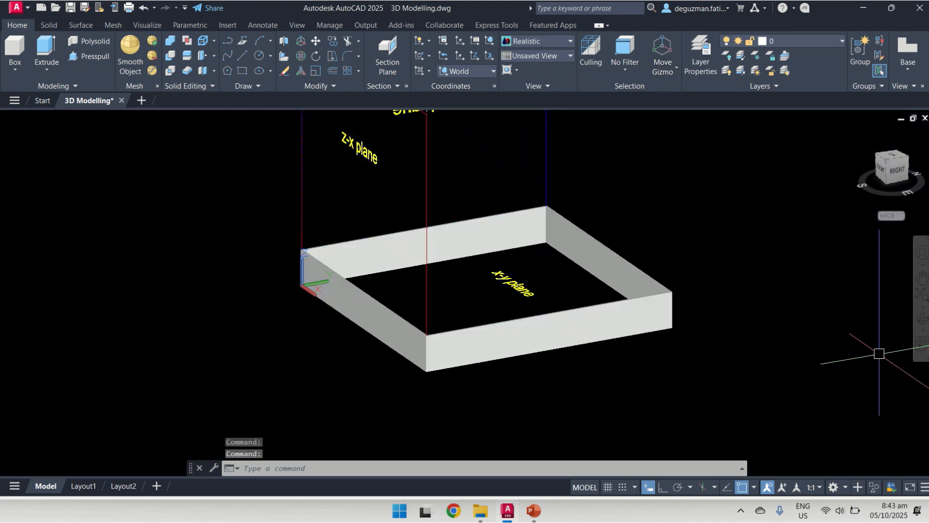
{"action": "left_click", "coordinate": [921, 320]}
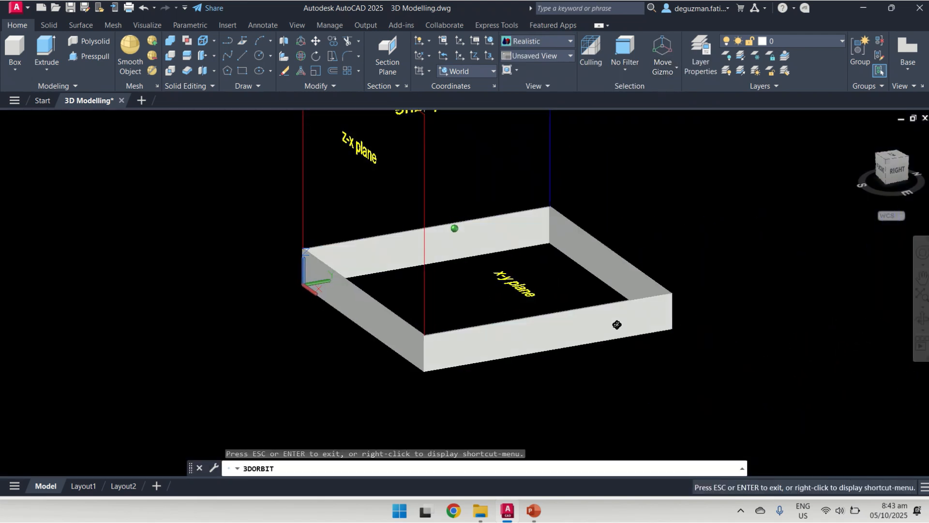
{"action": "left_click_drag", "start_coordinate": [617, 324], "coordinate": [606, 191]}
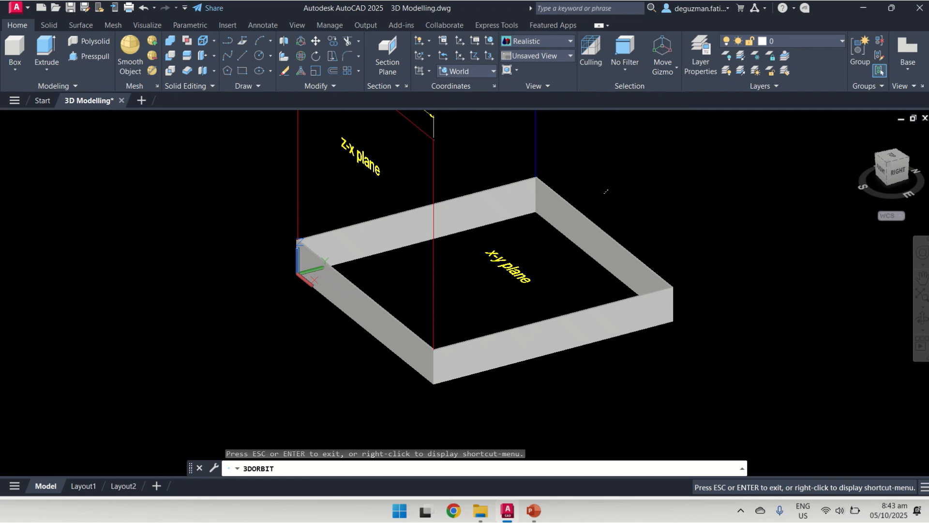
{"action": "key", "text": "Escape"}
Apply the Conceptual visual style and view the shaded walls from a lower angle.
{"action": "left_click", "coordinate": [557, 41]}
{"action": "left_click", "coordinate": [579, 66]}
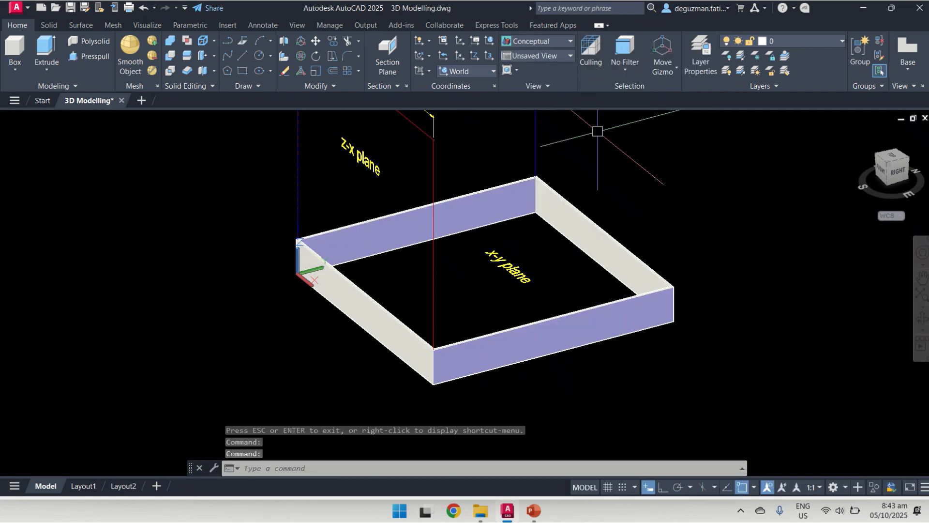
{"action": "left_click", "coordinate": [921, 320]}
{"action": "left_click_drag", "start_coordinate": [726, 314], "coordinate": [673, 303]}
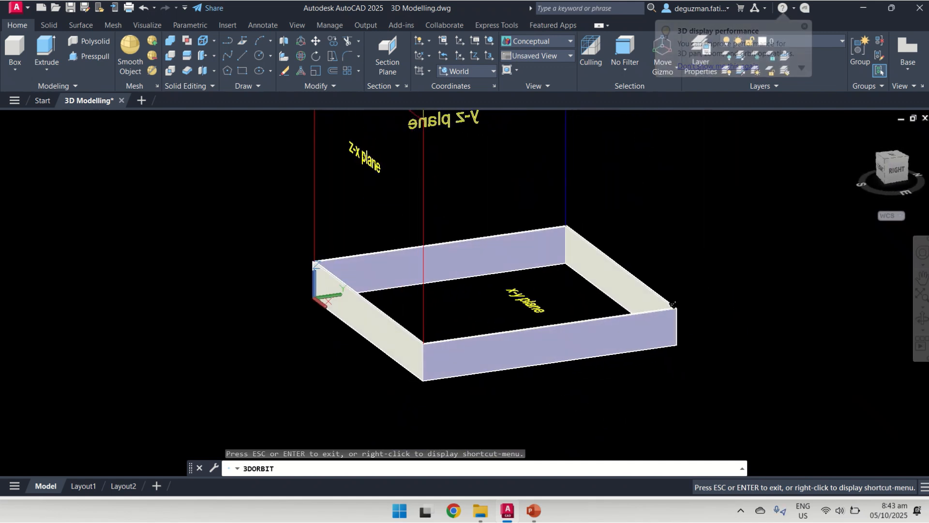
{"action": "key", "text": "Escape"}
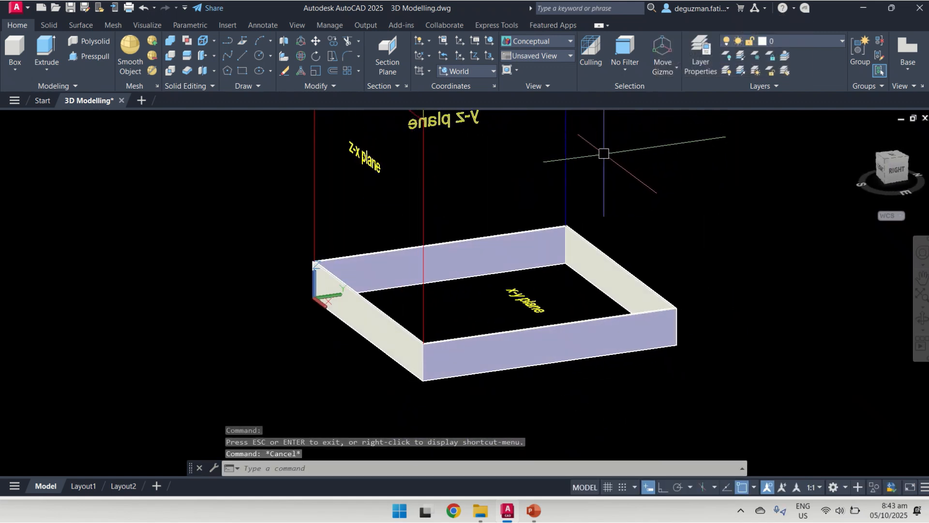
Save the drawing and erase the closed polysolid wall from the x-y plane.
{"action": "key", "text": "ctrl+s"}
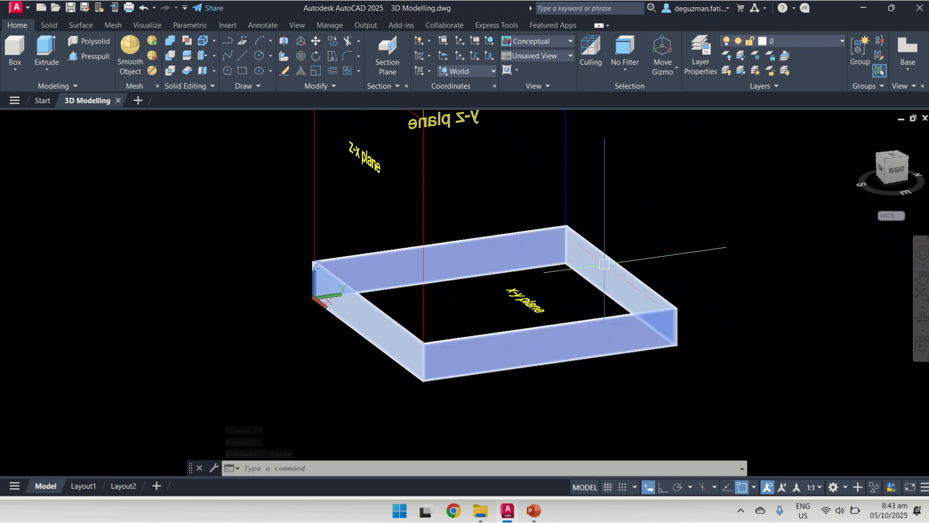
{"action": "left_click", "coordinate": [611, 259]}
{"action": "key", "text": "Delete"}
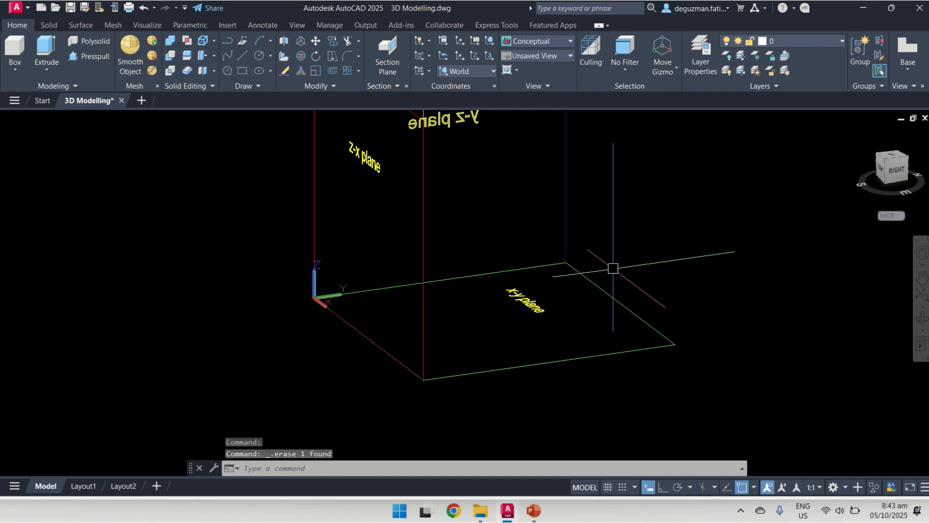
Examine the x-y, y-z and z-x reference planes from several angles, finishing with an elevated view of the x-y plane.
{"action": "scroll", "coordinate": [615, 270], "scroll_direction": "down", "scroll_amount": 4}
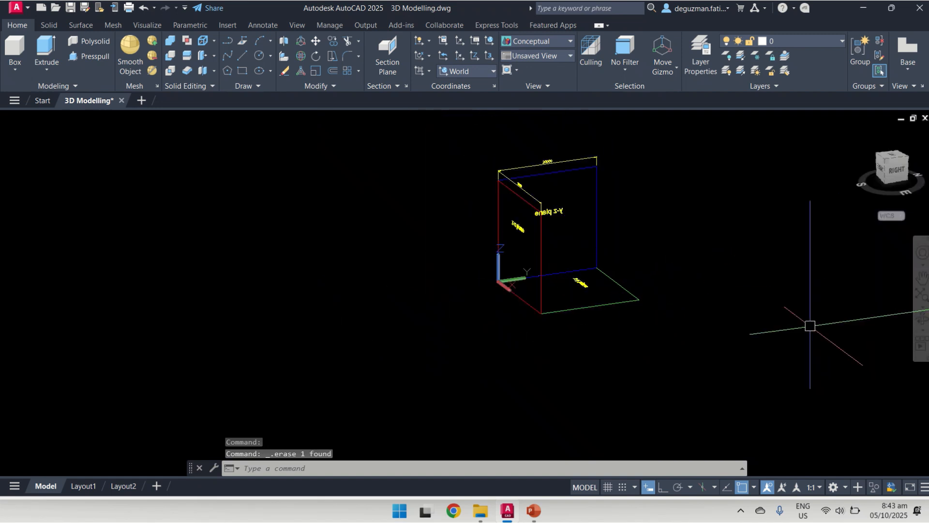
{"action": "left_click", "coordinate": [921, 318]}
{"action": "left_click_drag", "start_coordinate": [658, 308], "coordinate": [613, 268]}
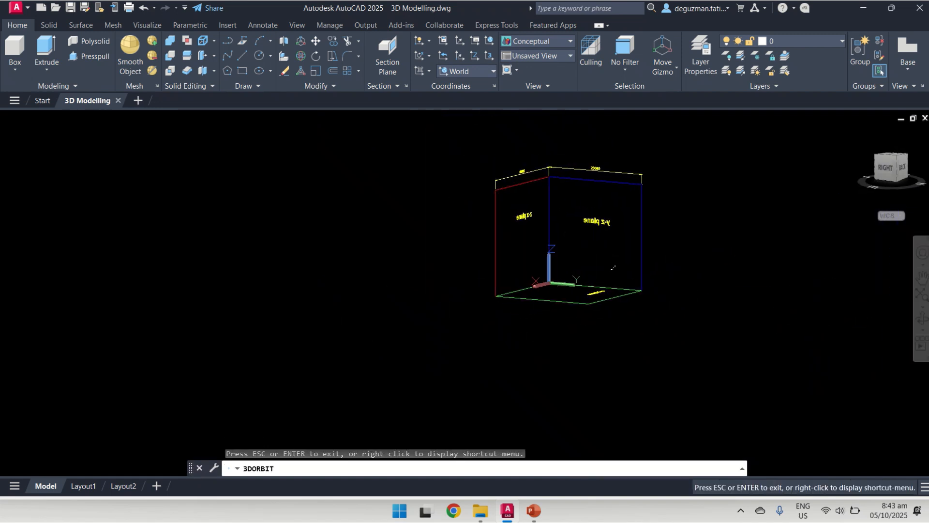
{"action": "scroll", "coordinate": [586, 176], "scroll_direction": "up", "scroll_amount": 4}
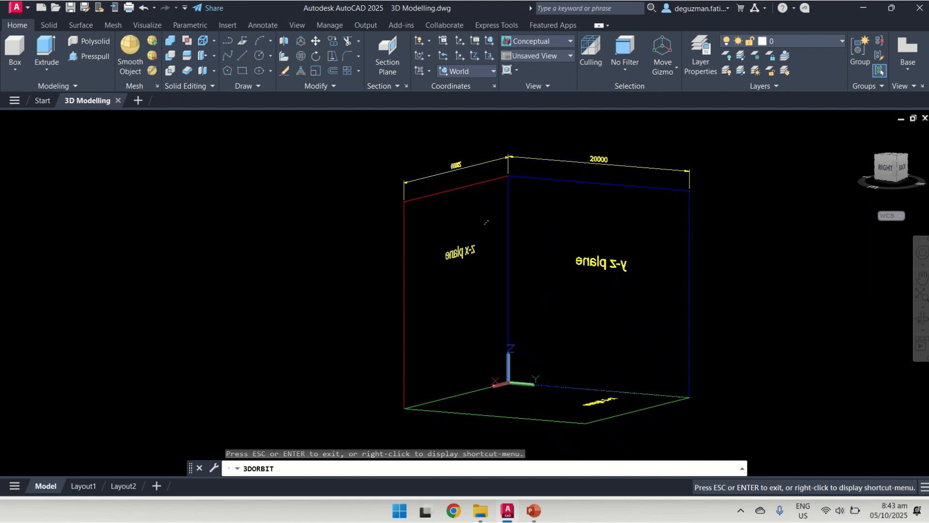
{"action": "left_click_drag", "start_coordinate": [486, 222], "coordinate": [532, 251]}
{"action": "left_click_drag", "start_coordinate": [565, 325], "coordinate": [564, 363]}
{"action": "key", "text": "Escape"}
{"action": "middle_click_drag", "start_coordinate": [595, 373], "coordinate": [547, 349]}
{"action": "left_click_drag", "start_coordinate": [546, 349], "coordinate": [518, 337]}
{"action": "key", "text": "Escape"}
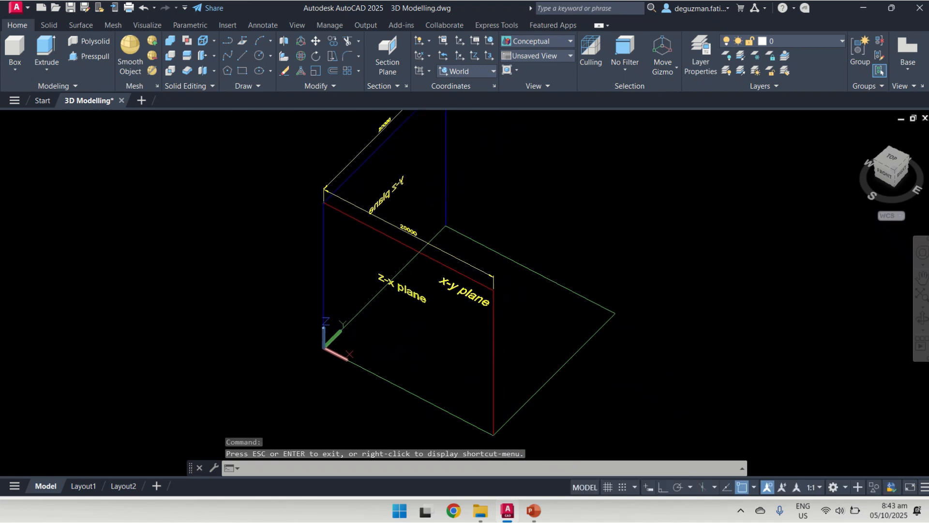
{"action": "left_click", "coordinate": [92, 43]}
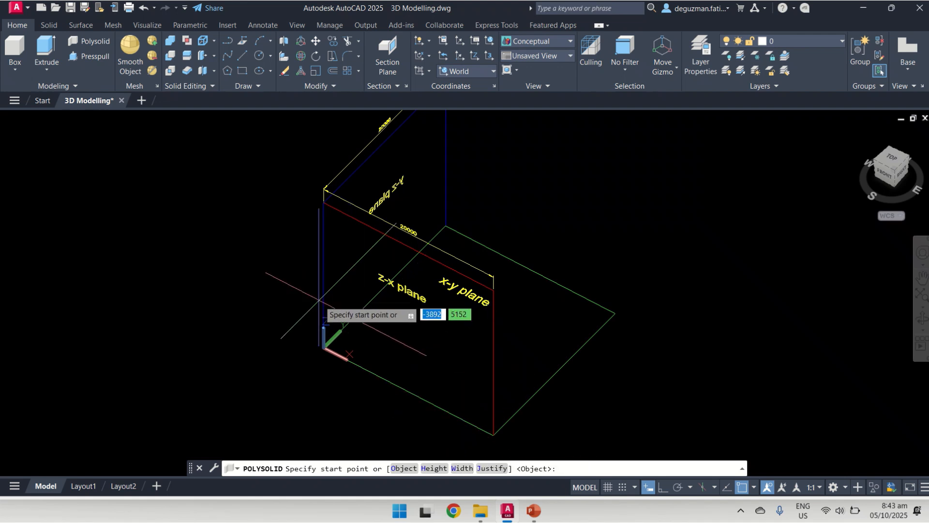
{"action": "left_click", "coordinate": [324, 347]}
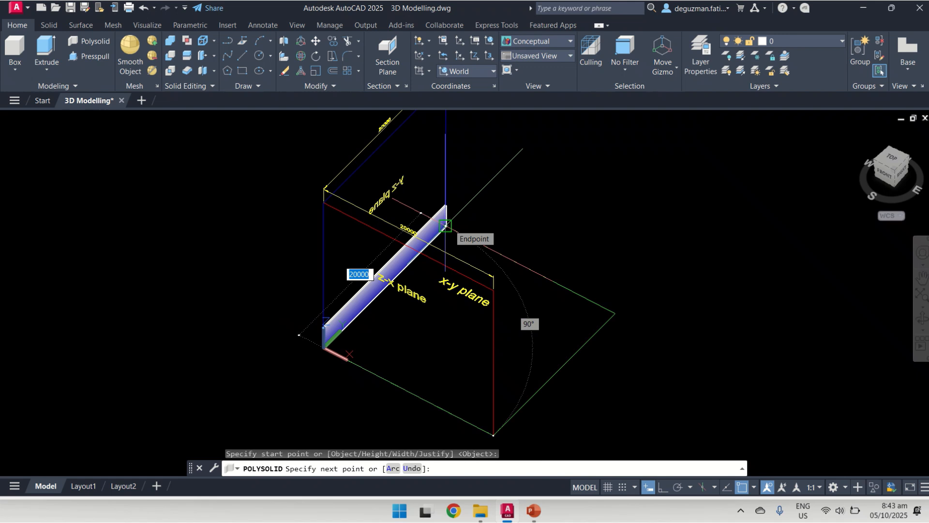
{"action": "key", "text": "Escape"}
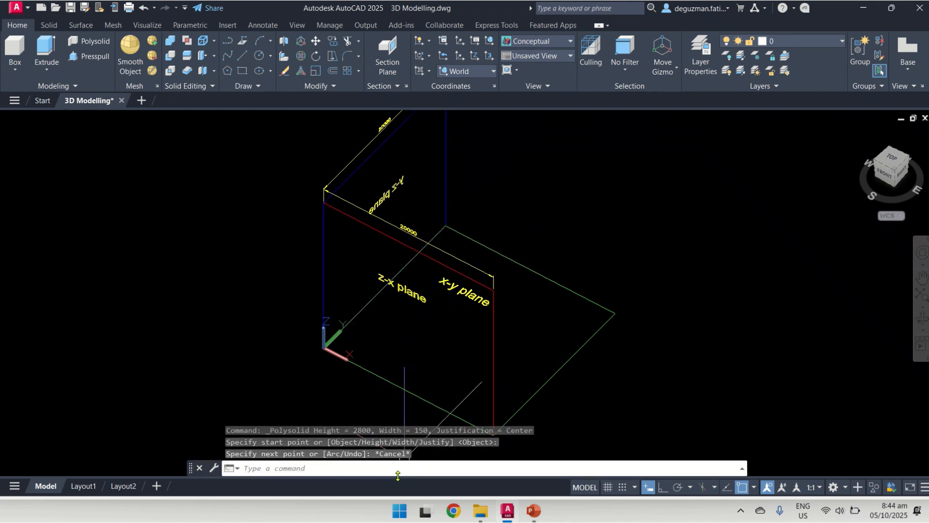
{"action": "left_click", "coordinate": [98, 43]}
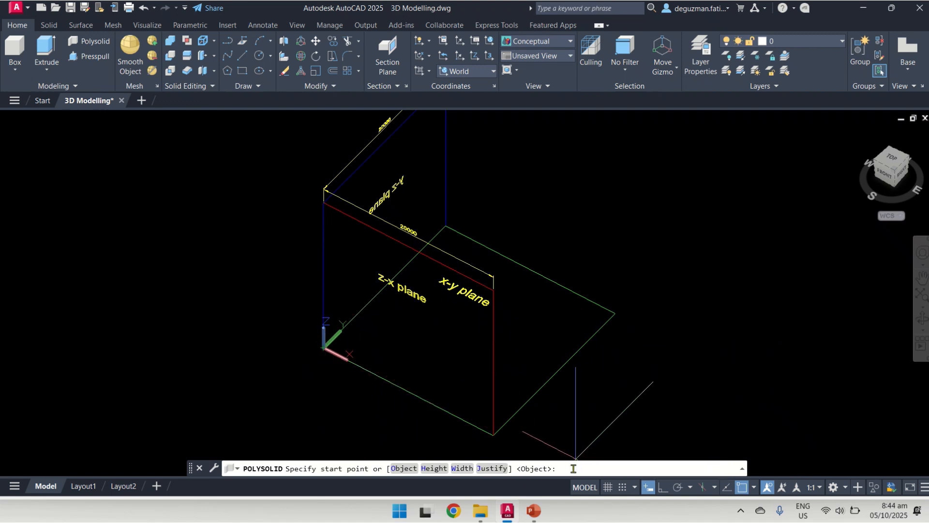
{"action": "type", "text": "0,0,0"}
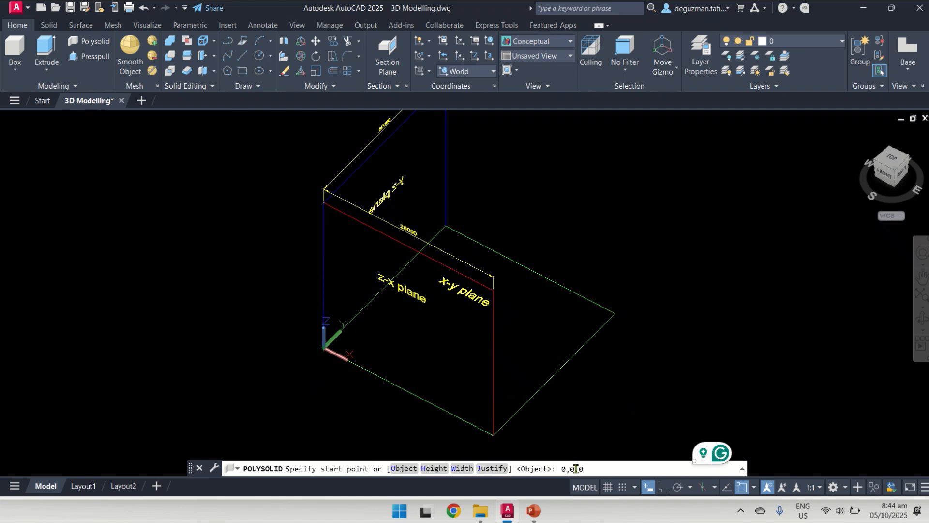
{"action": "key", "text": "Return"}
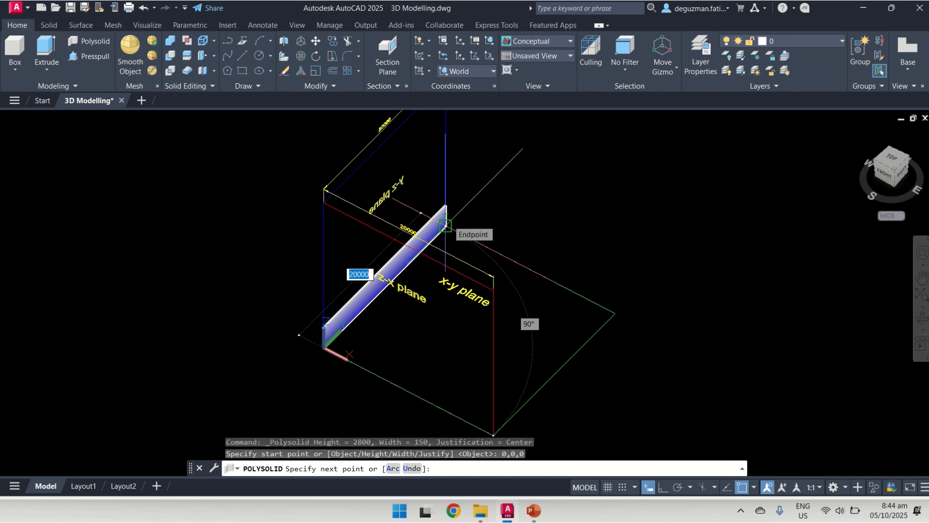
{"action": "type", "text": "20000"}
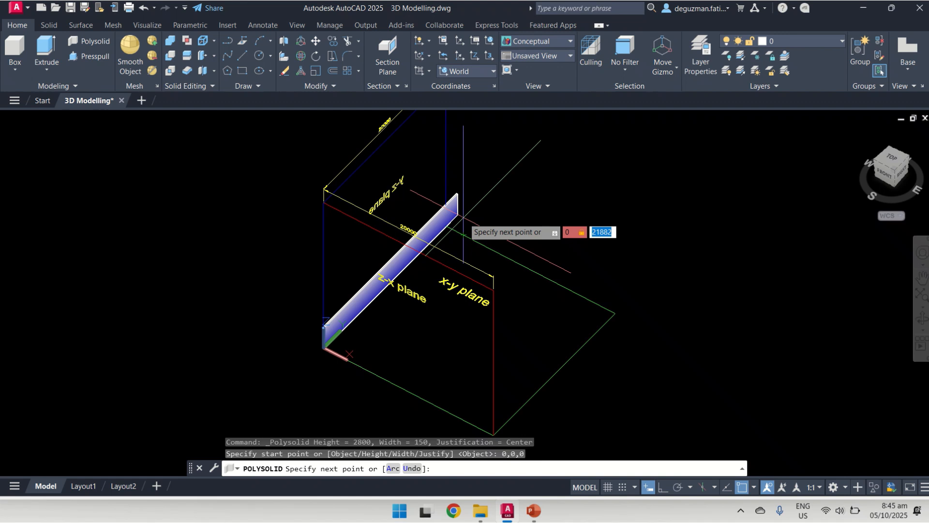
{"action": "type", "text": "2"}
{"action": "key", "text": "BackSpace"}
{"action": "key", "text": "Escape"}
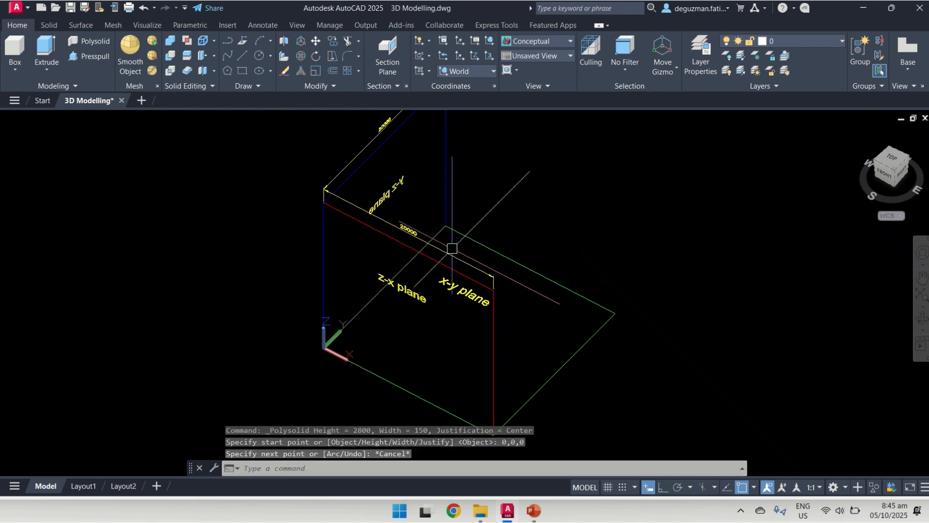
Start a Polysolid wall at the origin of the x-y plane with a first segment 20000 long at 90°.
{"action": "left_click", "coordinate": [90, 41]}
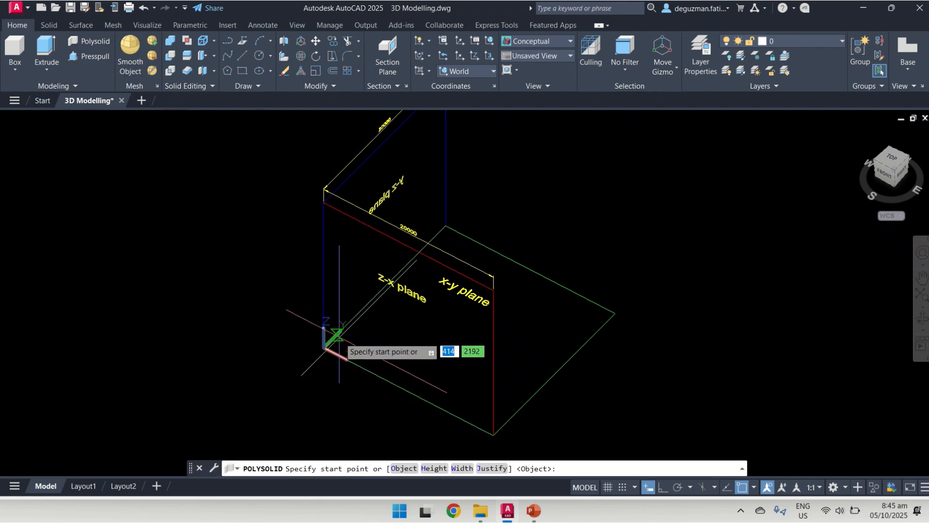
{"action": "left_click", "coordinate": [324, 348]}
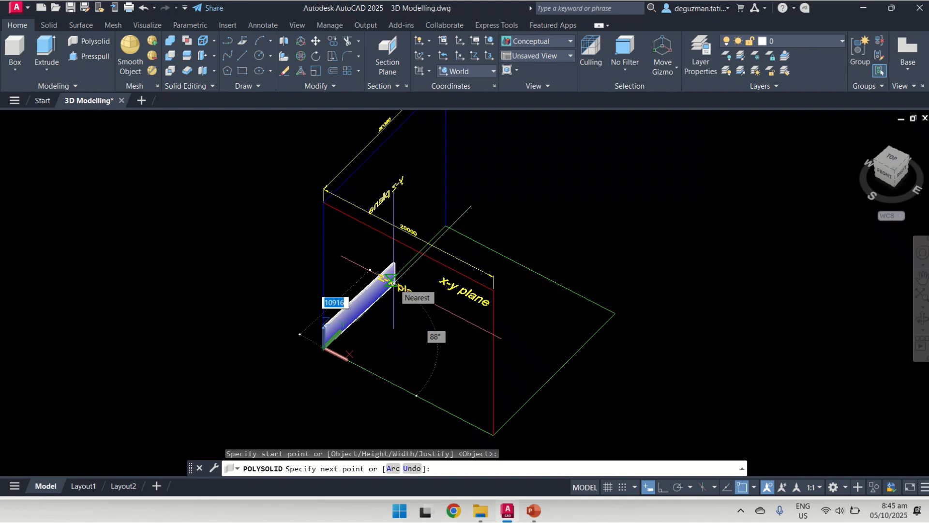
{"action": "type", "text": "20000"}
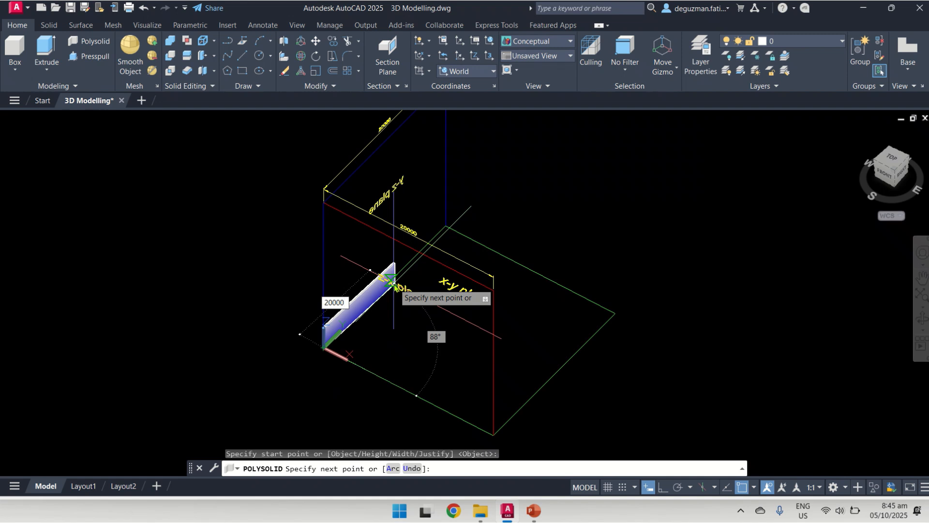
{"action": "key", "text": "Tab"}
{"action": "type", "text": "90"}
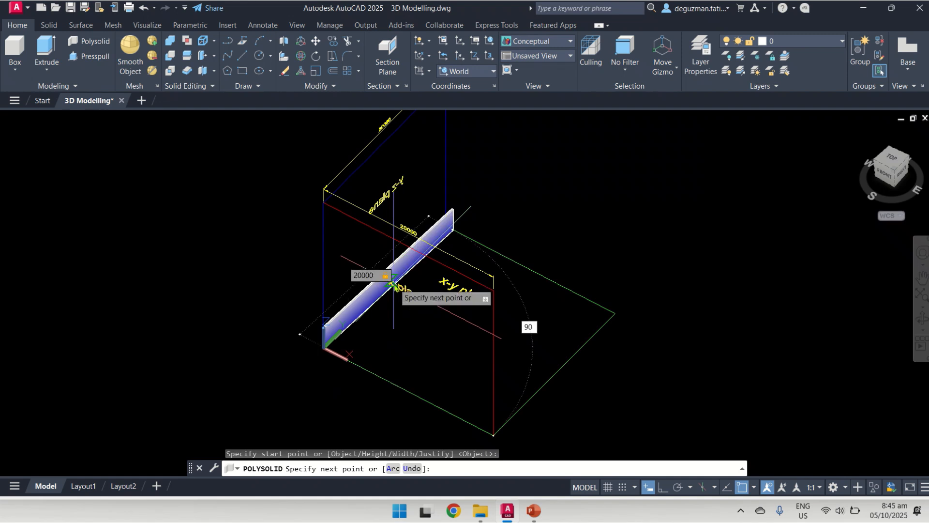
{"action": "key", "text": "Return"}
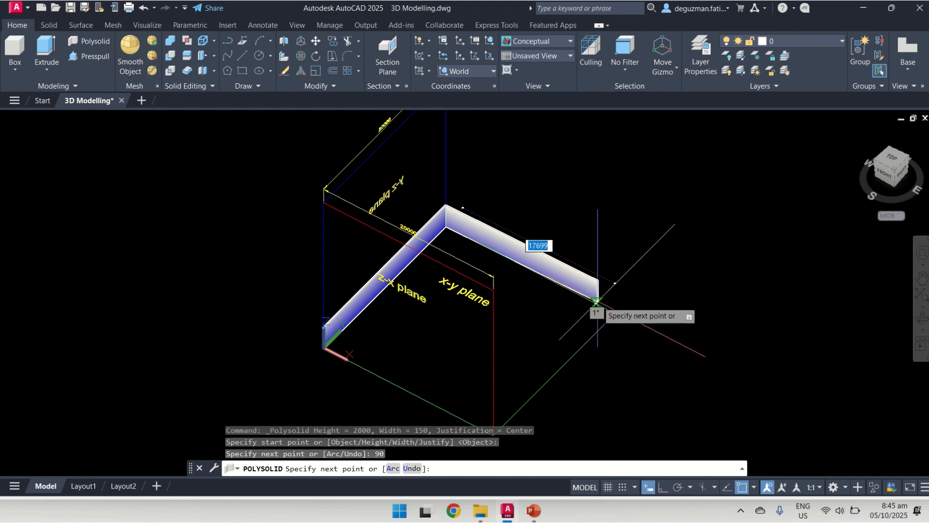
Add a second wall segment 2000 long at 0° from the end of the first segment.
{"action": "type", "text": "2000"}
{"action": "key", "text": "Tab"}
{"action": "type", "text": "0"}
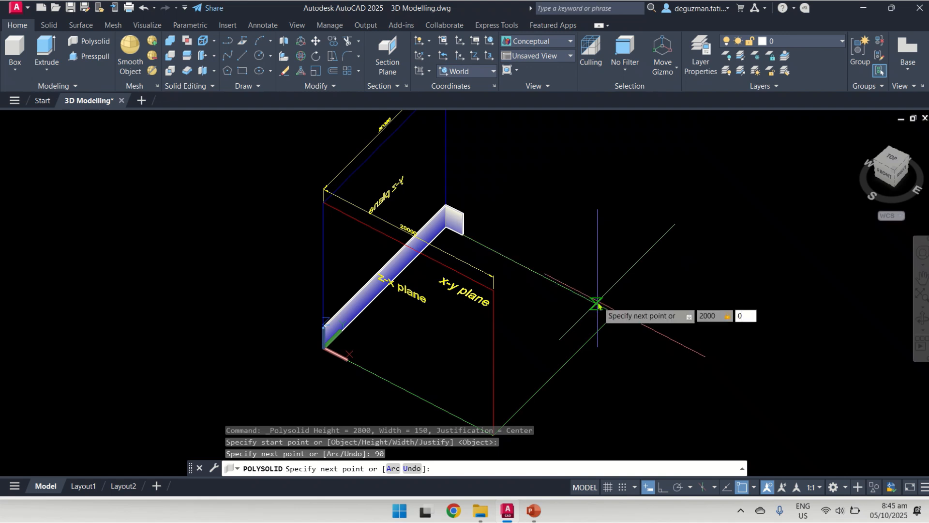
{"action": "key", "text": "Return"}
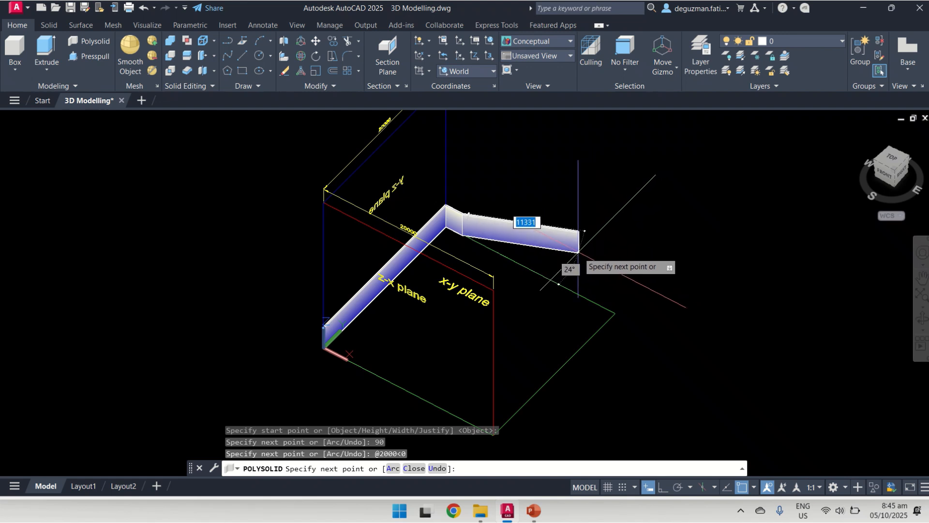
Continue the wall through the two remaining corners of the x-y plane and close it back to the origin.
{"action": "left_click", "coordinate": [616, 314]}
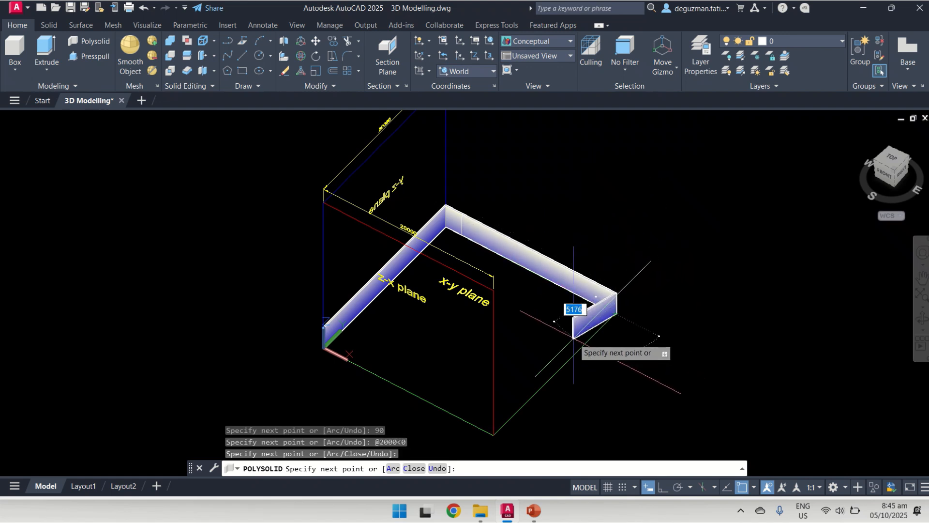
{"action": "middle_click_drag", "start_coordinate": [574, 338], "coordinate": [554, 264]}
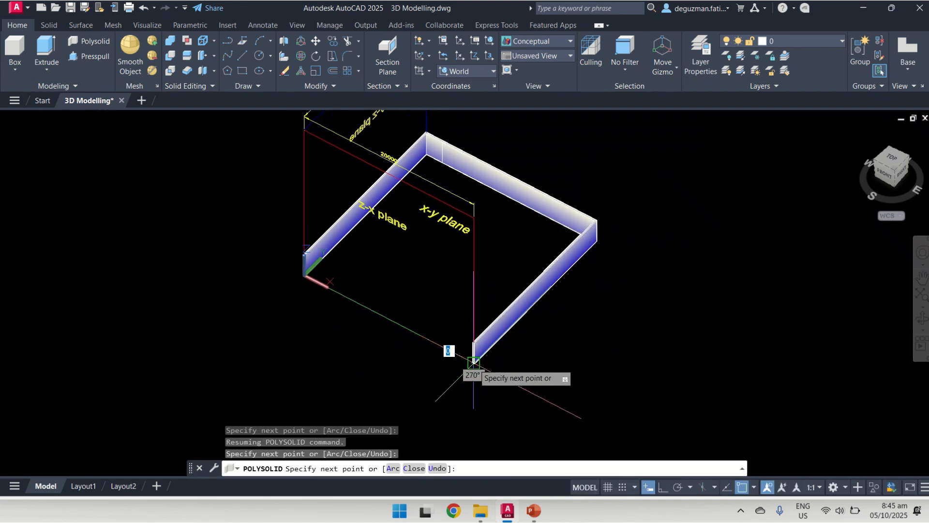
{"action": "left_click", "coordinate": [404, 469]}
Erase the closed polysolid wall from the x-y plane and save the drawing.
{"action": "left_click", "coordinate": [489, 176]}
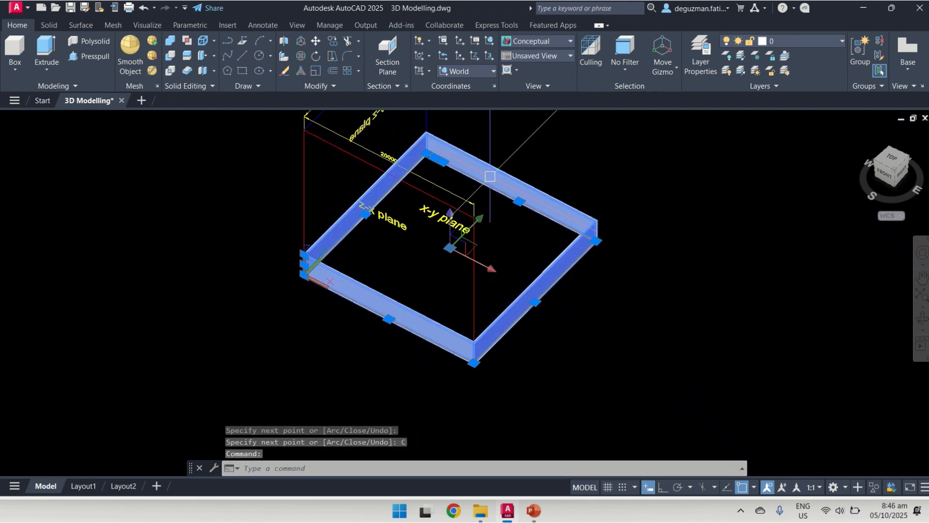
{"action": "key", "text": "Delete"}
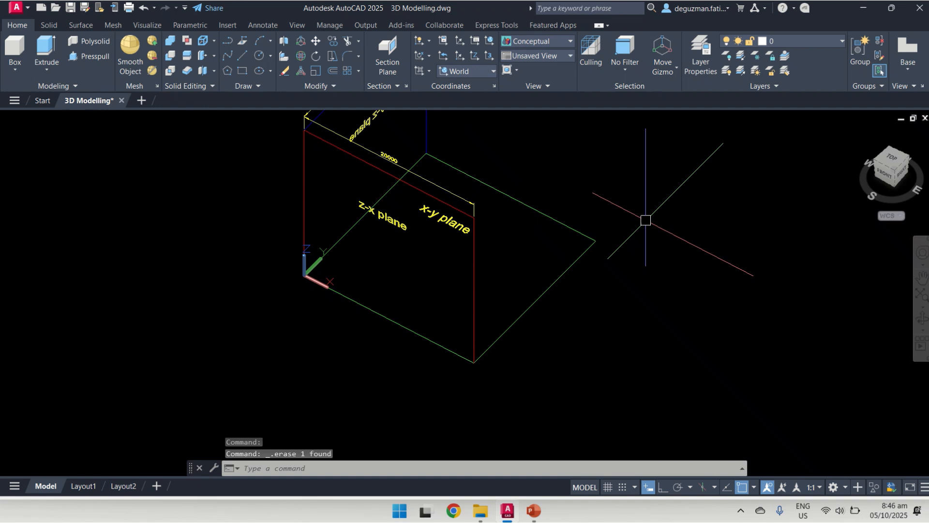
{"action": "mouse_move", "coordinate": [646, 220]}
{"action": "middle_mouse_down"}
{"action": "mouse_move", "coordinate": [533, 218]}
{"action": "mouse_move", "coordinate": [500, 284]}
{"action": "mouse_move", "coordinate": [513, 288]}
{"action": "middle_mouse_up"}
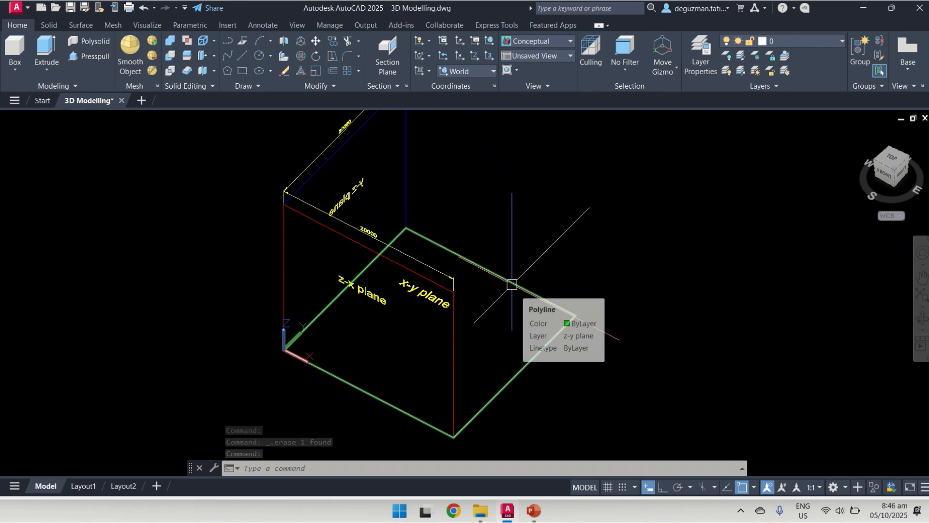
{"action": "key", "text": "ctrl+s"}
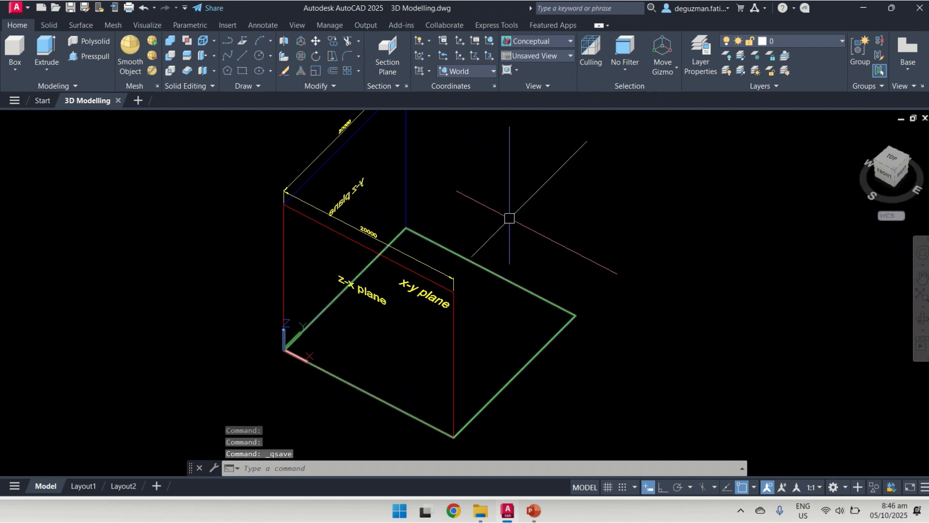